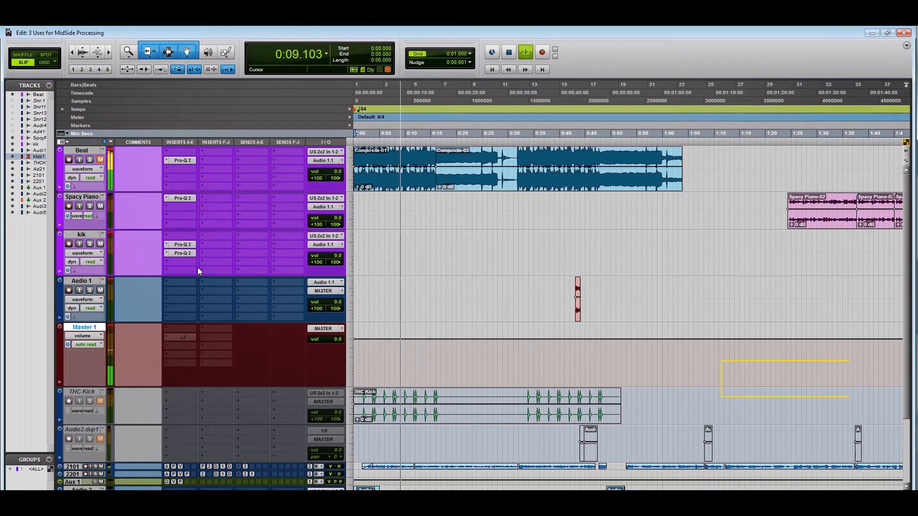
left_click(185, 198)
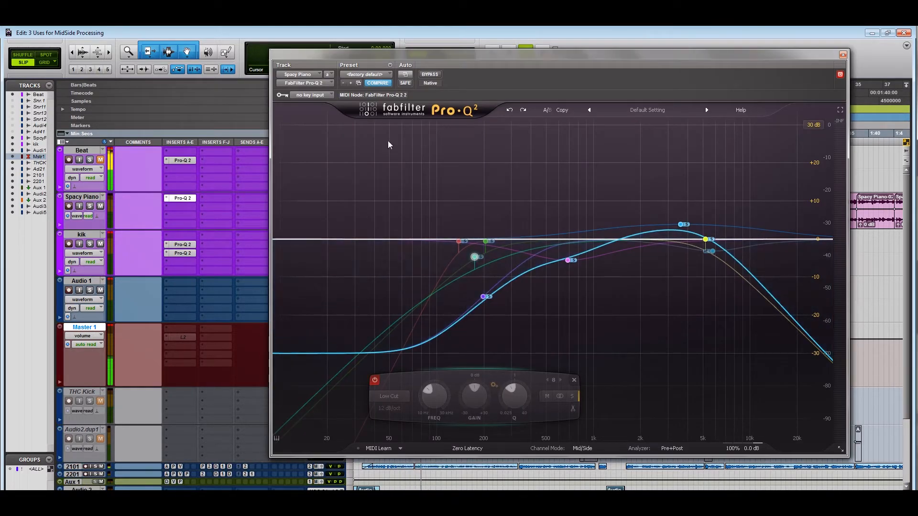
left_click_drag(469, 56, 689, 6)
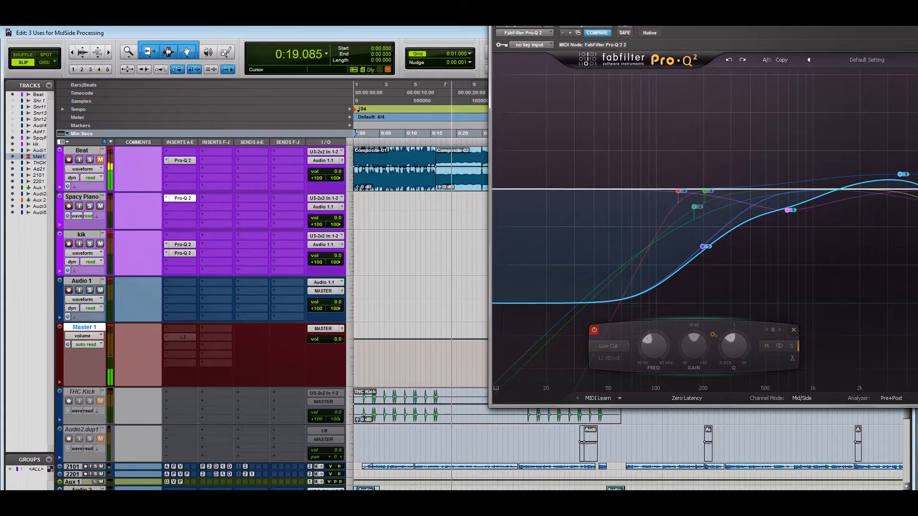
left_click_drag(913, 6, 749, 25)
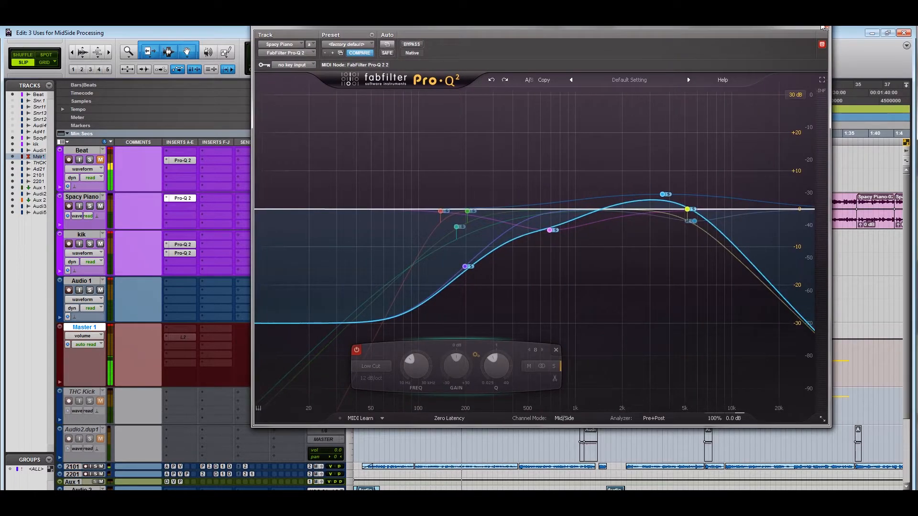
left_click(823, 28)
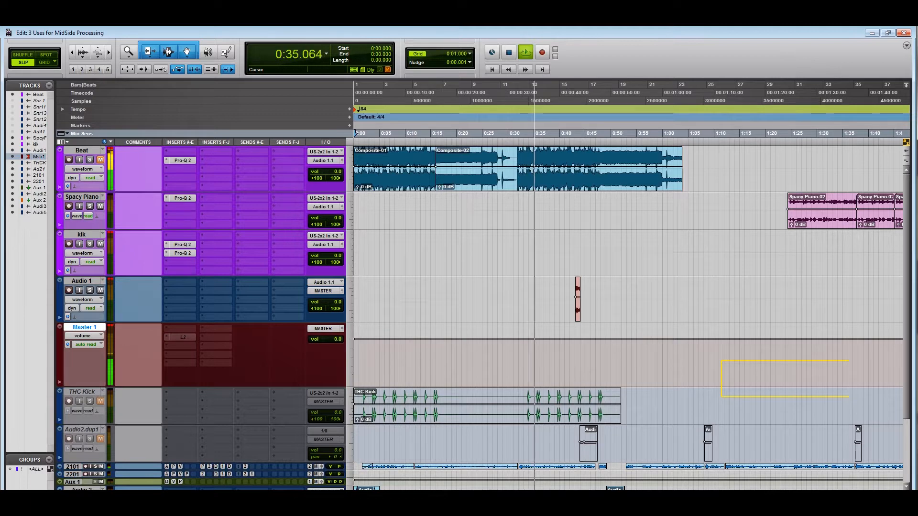
Open the Pro-Q 2 equalizer on the Spacy Piano track, bypass it and move its window so it is fully visible.
left_click(176, 200)
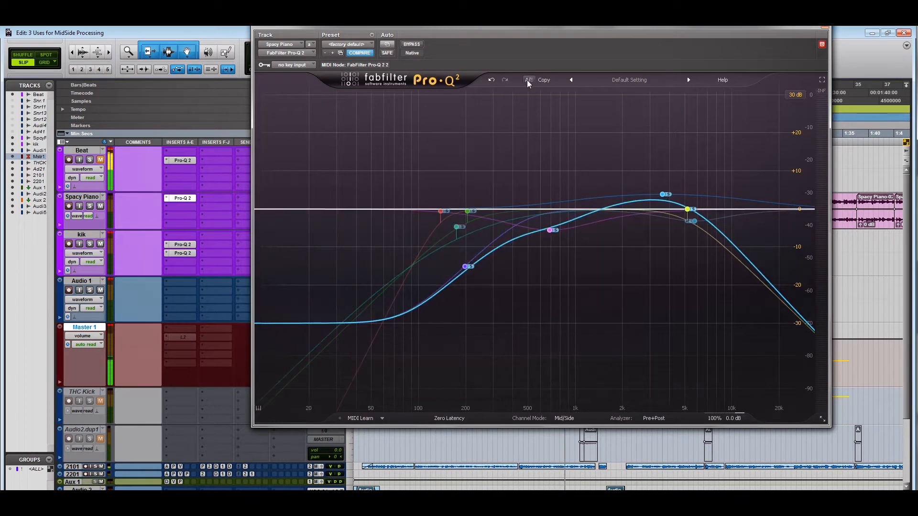
left_click_drag(705, 24, 606, 43)
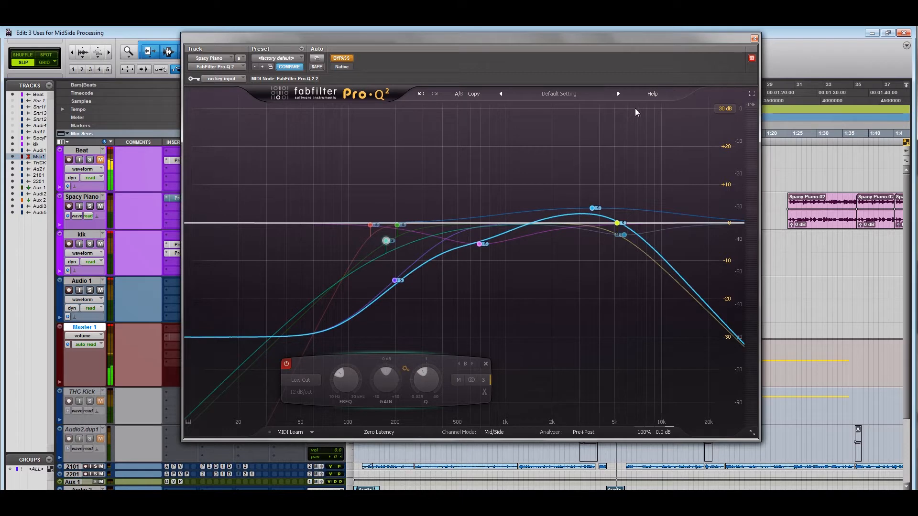
left_click_drag(706, 45, 795, 269)
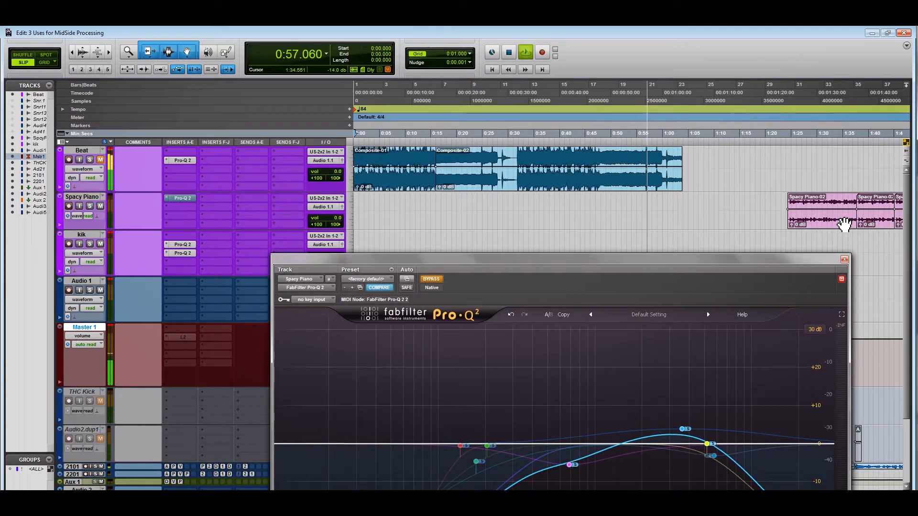
left_click_drag(815, 260, 783, 145)
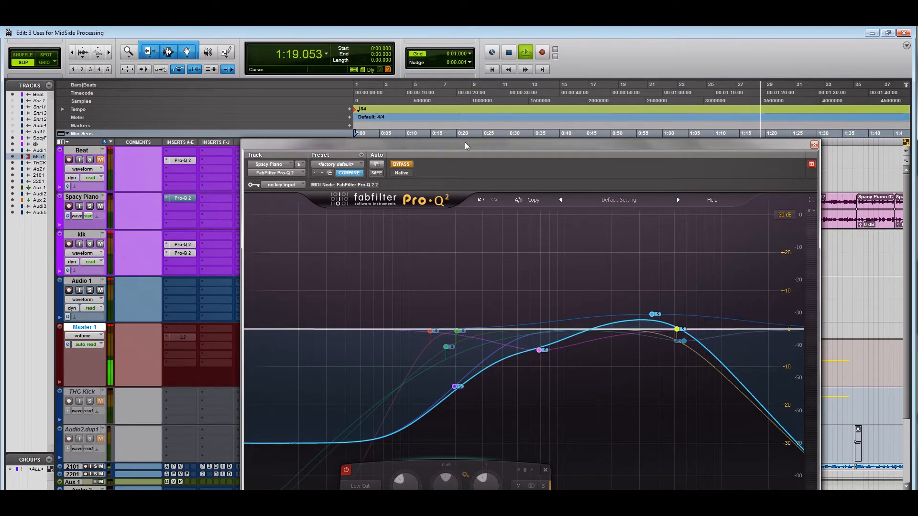
left_click_drag(467, 146, 458, 46)
Switch the equalizer's channel mode to Left/Right and return it to Mid/Side.
left_click(545, 438)
left_click(552, 449)
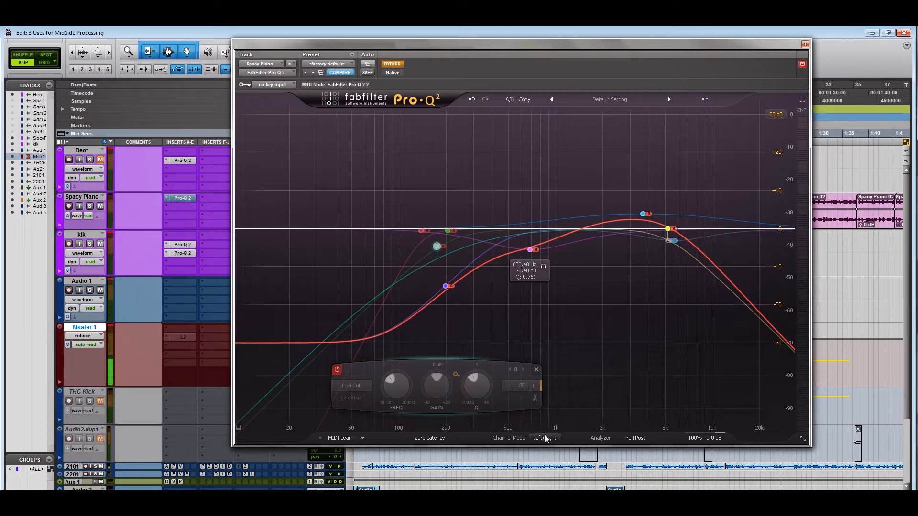
left_click(545, 444)
left_click(561, 459)
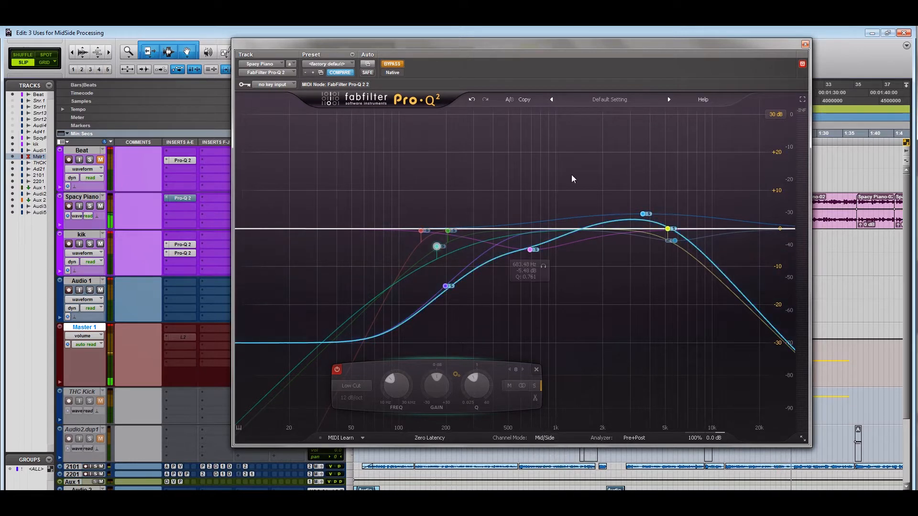
Switch the bell band near 3.6 kHz from Side to Mid and back to Side, and inspect the neighbouring band values.
left_click(643, 214)
left_click(715, 386)
left_click(740, 386)
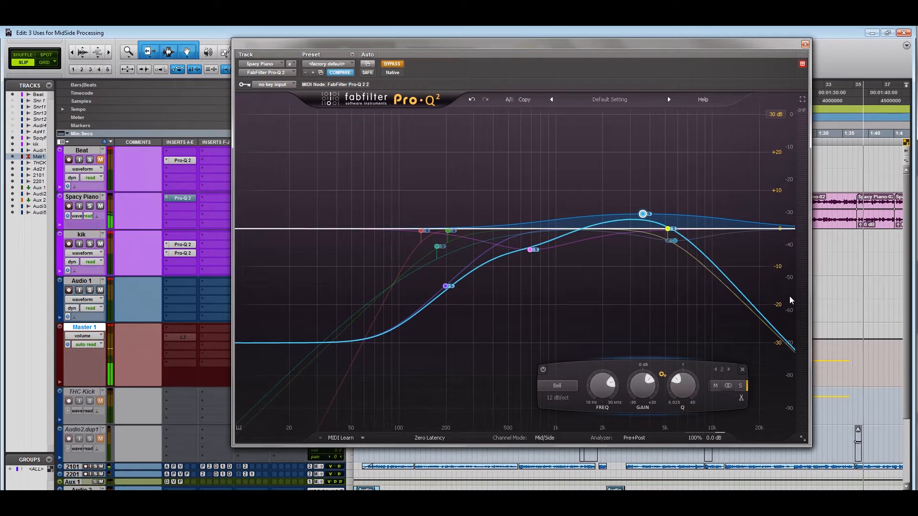
mouse_move(638, 209)
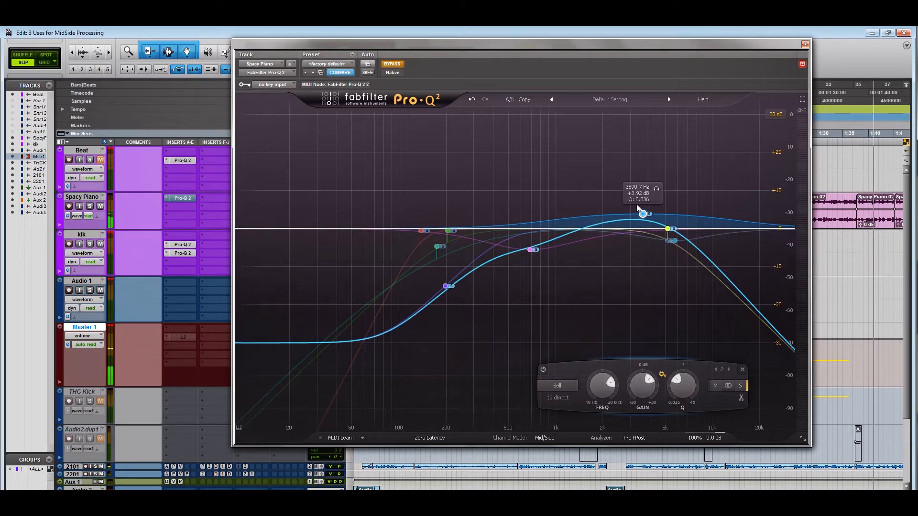
mouse_move(714, 242)
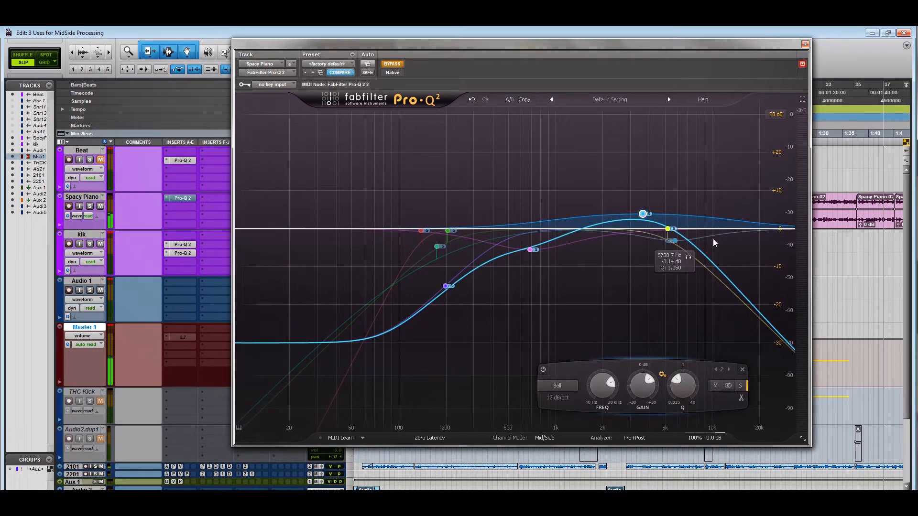
mouse_move(640, 245)
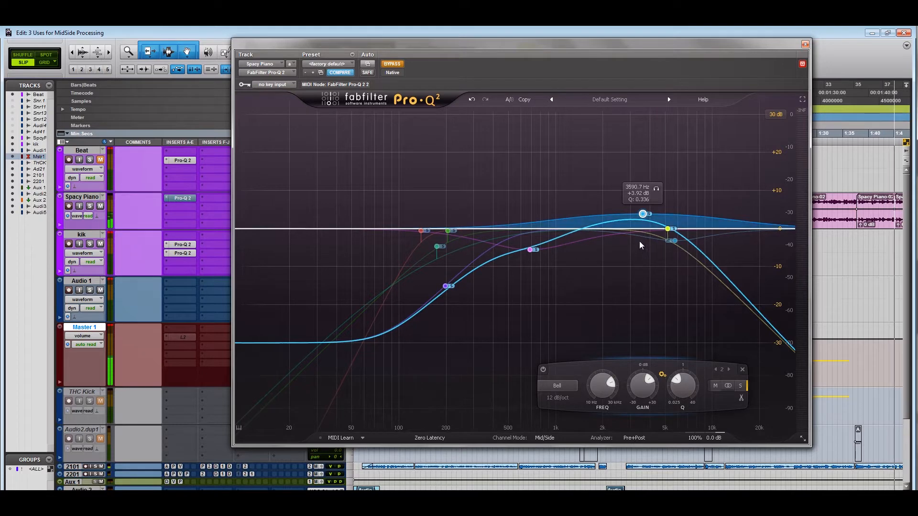
Take the Spacy Piano equalizer out of bypass and reposition its window to show the whole curve.
left_click_drag(626, 45, 571, 205)
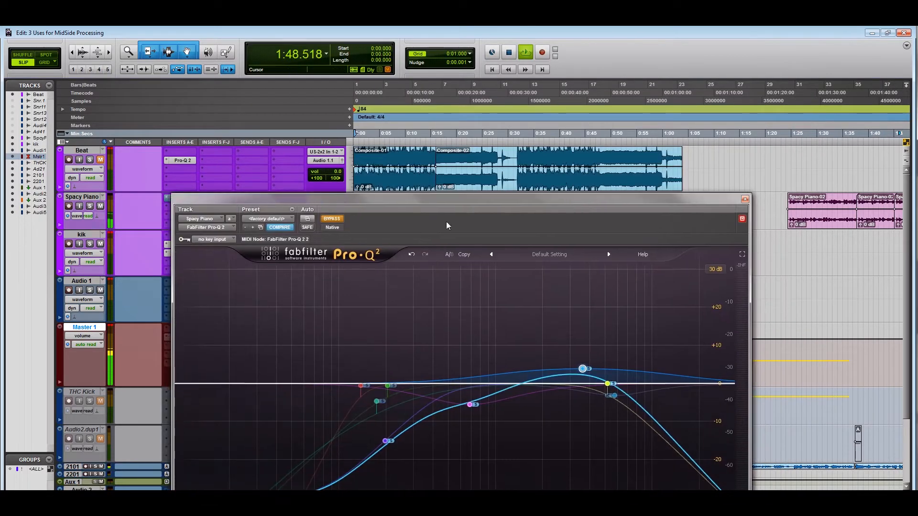
left_click(341, 220)
left_click_drag(515, 198, 499, 69)
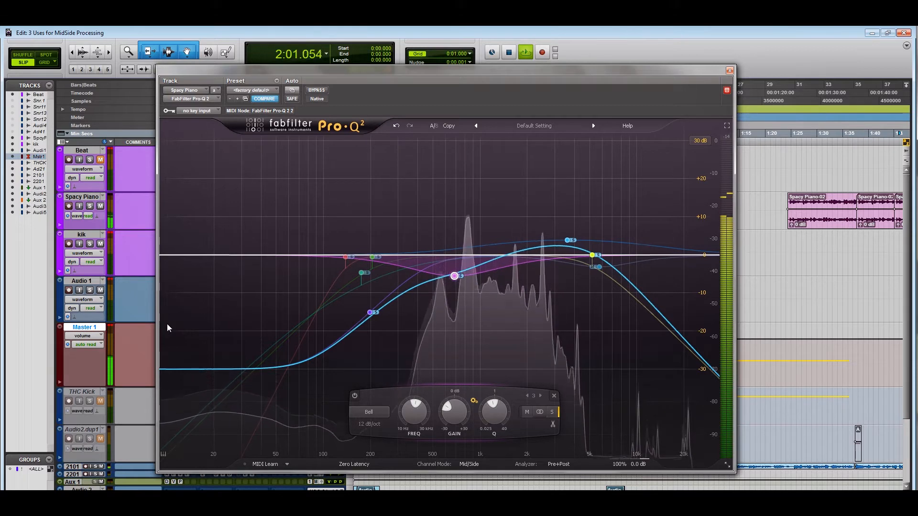
Add a 12 dB/oct low-cut band at about 13 Hz on the Side channel and disable that band.
left_click_drag(168, 256, 187, 272)
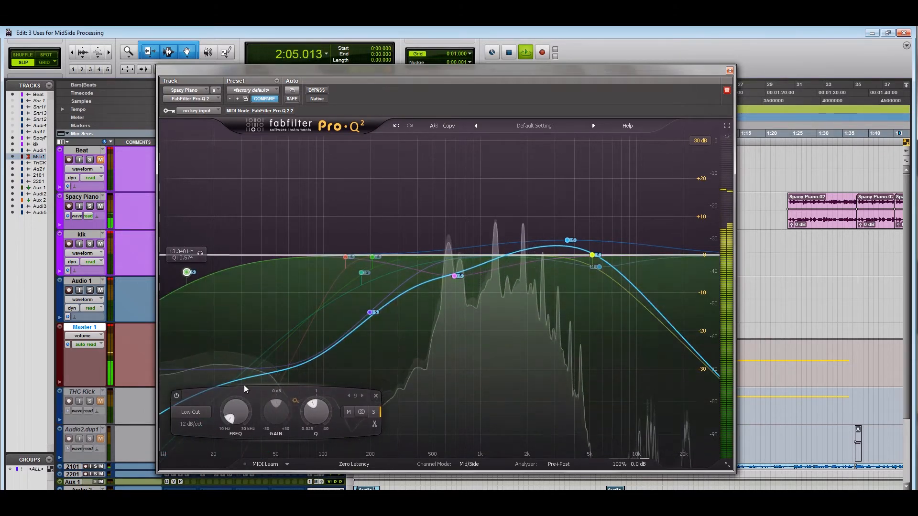
double_click(187, 272)
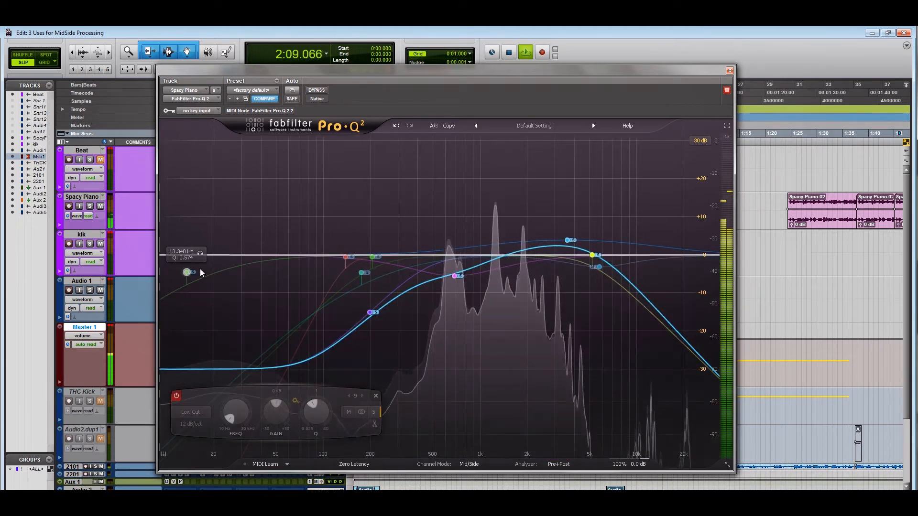
Lower the gain of the bell band near 3.6 kHz slightly and undo the change.
left_click(567, 240)
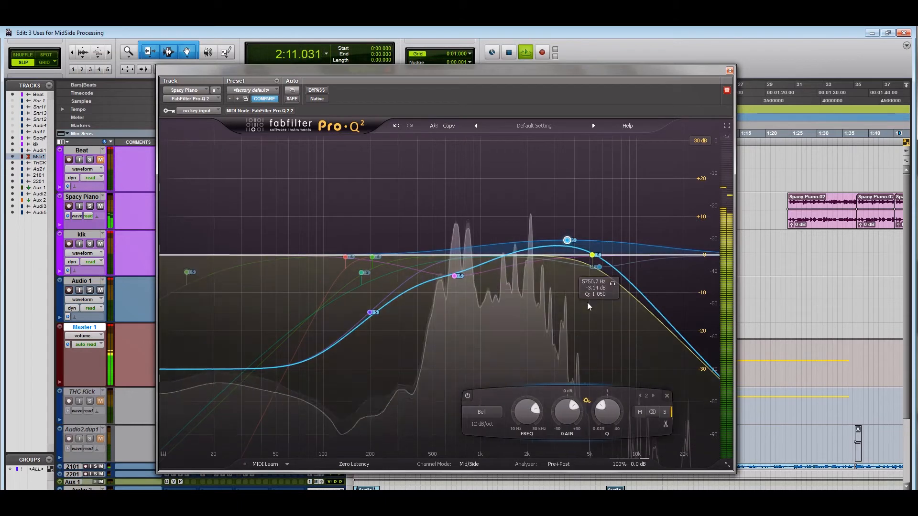
left_click_drag(566, 410, 564, 414)
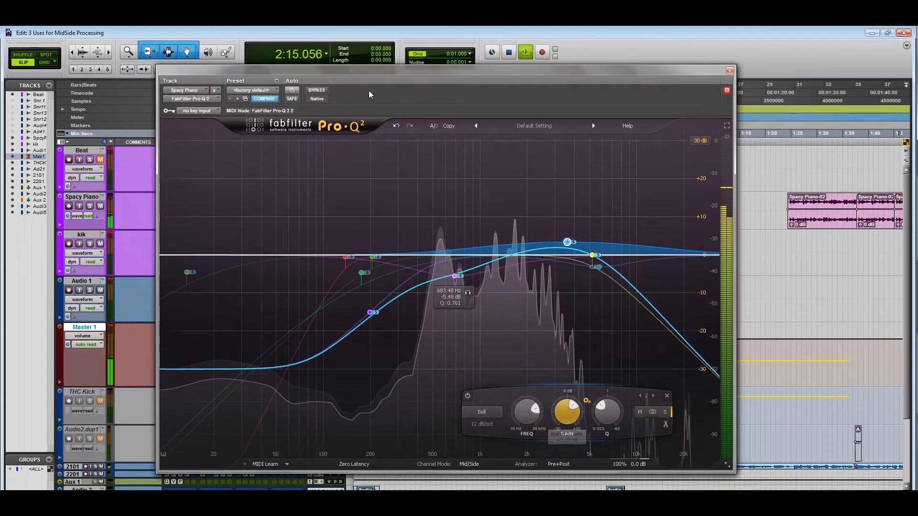
left_click(396, 125)
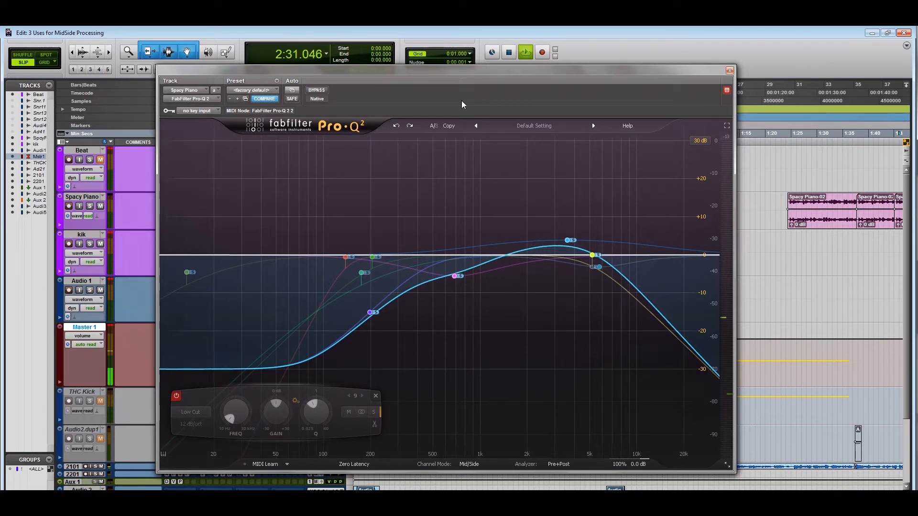
Set the Q of the Side high-cut band near 5.2 kHz to about 0.970.
left_click(593, 257)
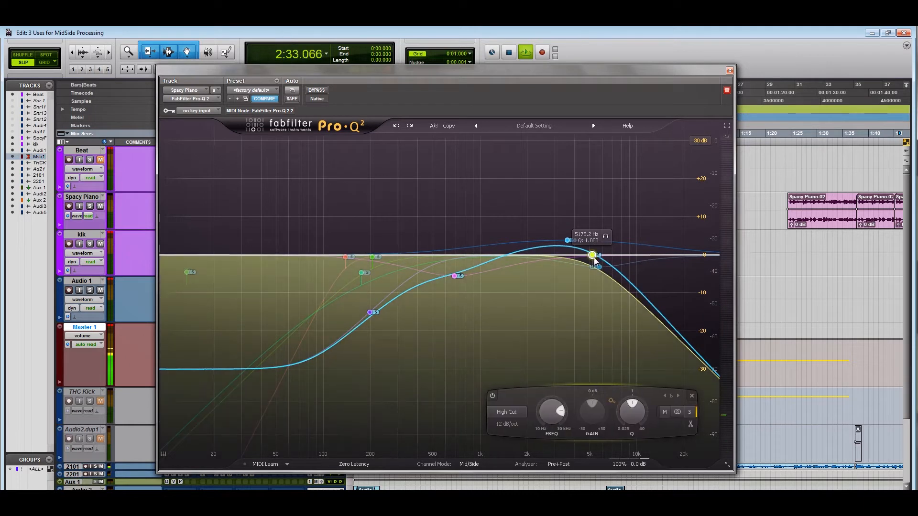
mouse_move(593, 256)
left_mouse_down()
mouse_move(704, 256)
mouse_move(592, 258)
left_mouse_up()
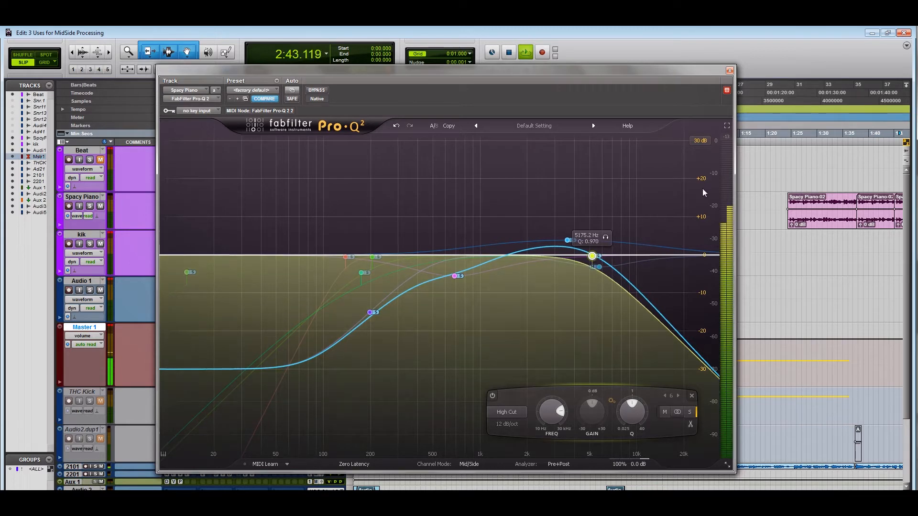
Compare the piano with its equalizer bypassed and active, and close the plug-in window.
left_click(316, 90)
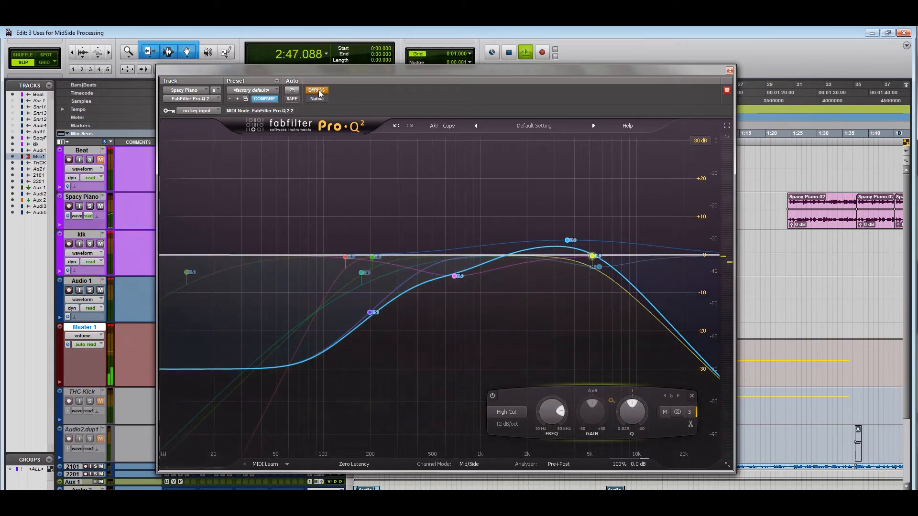
left_click(317, 90)
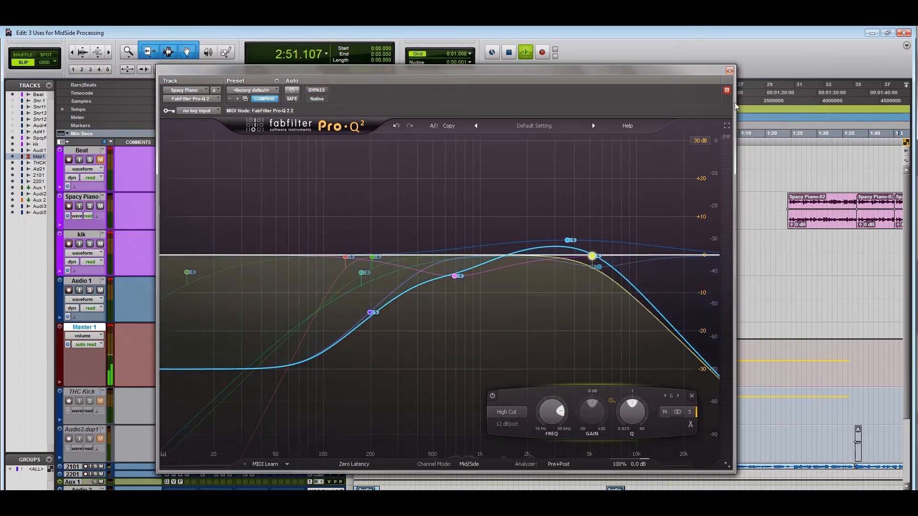
left_click(729, 71)
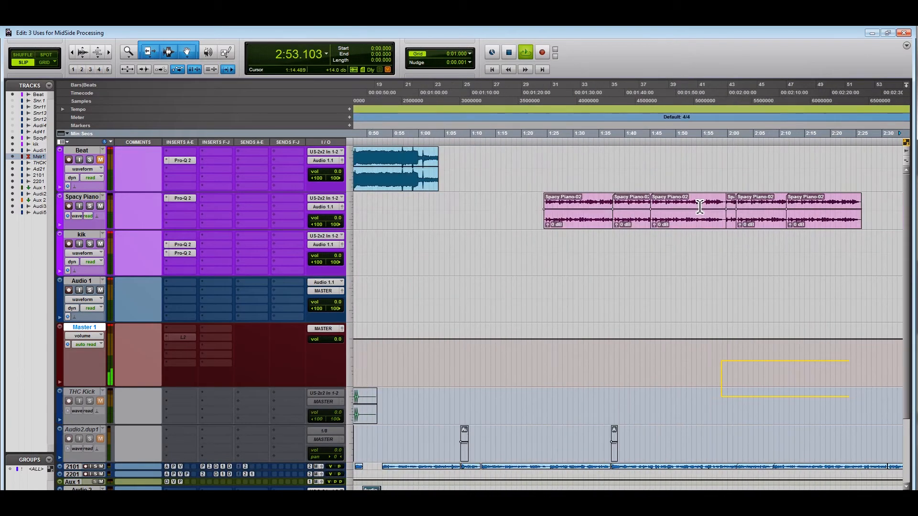
Open the Pro-Q 2 with the high-cut curve on the kik track and place its window fully in view.
scroll(699, 206, "right", 5)
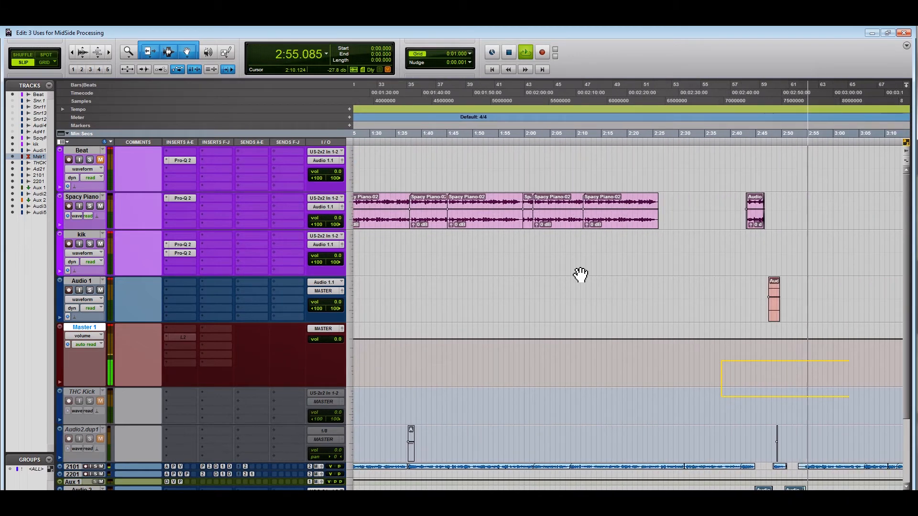
scroll(581, 274, "down", 1)
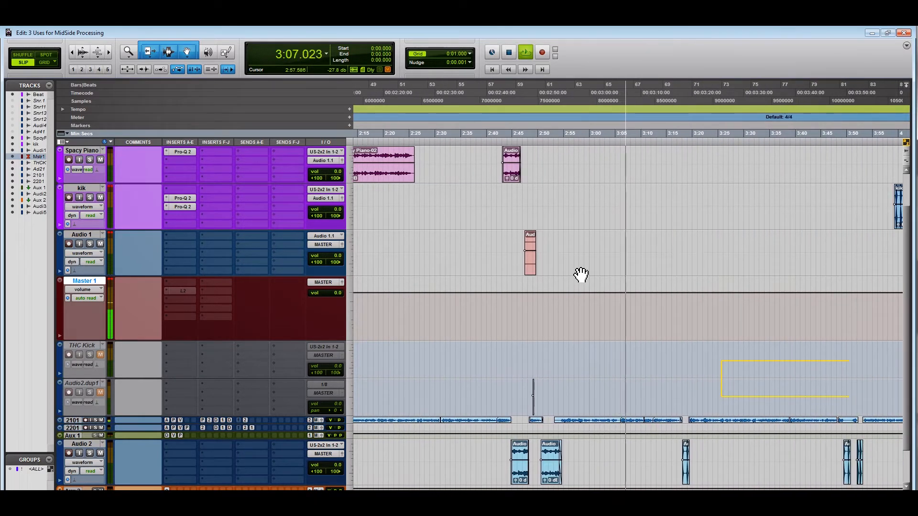
key("ctrl+bracketright")
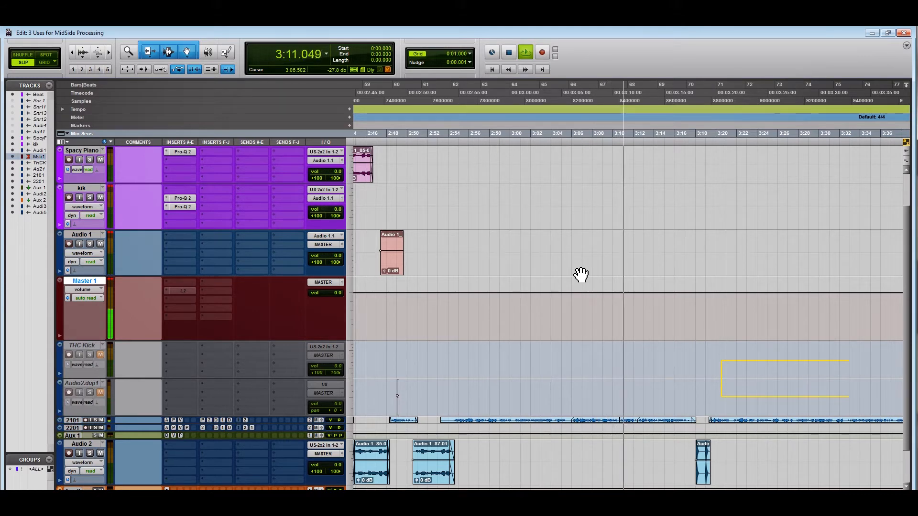
left_click(181, 199)
left_click_drag(347, 75, 407, 380)
left_click_drag(574, 375, 649, 57)
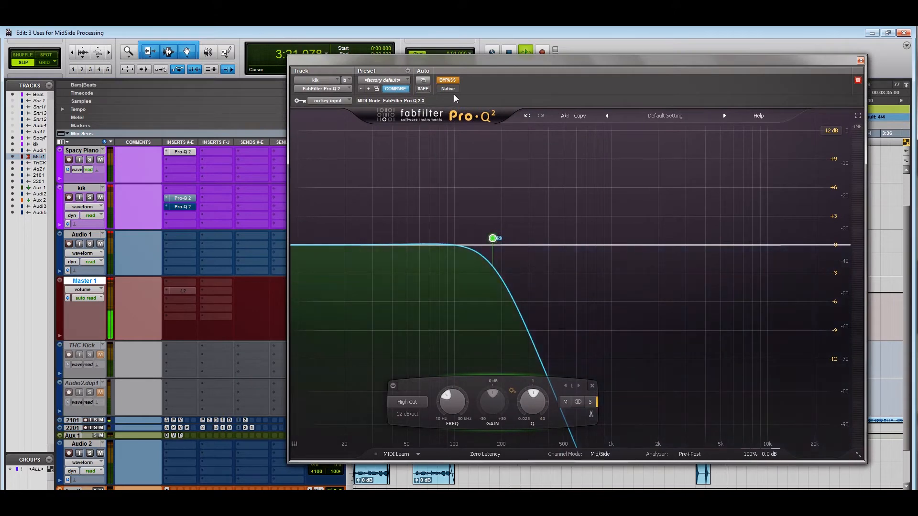
Take the kik equalizer out of bypass and move the kik-01 clip earlier on its track to start at 3:46.935.
left_click_drag(492, 69, 482, 154)
left_click_drag(368, 143, 187, 179)
key("r")
key("r")
left_click_drag(649, 184, 614, 205)
key("t")
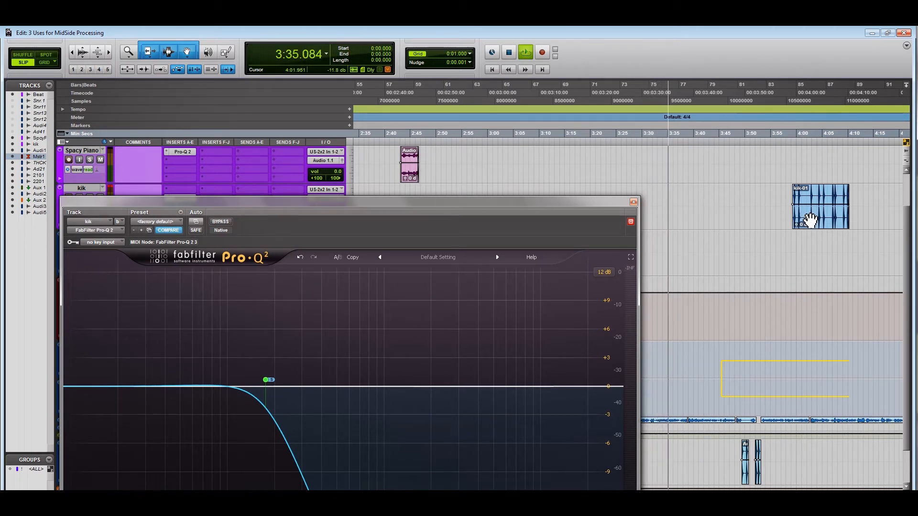
left_click_drag(810, 219, 751, 223)
left_click_drag(521, 207, 583, 87)
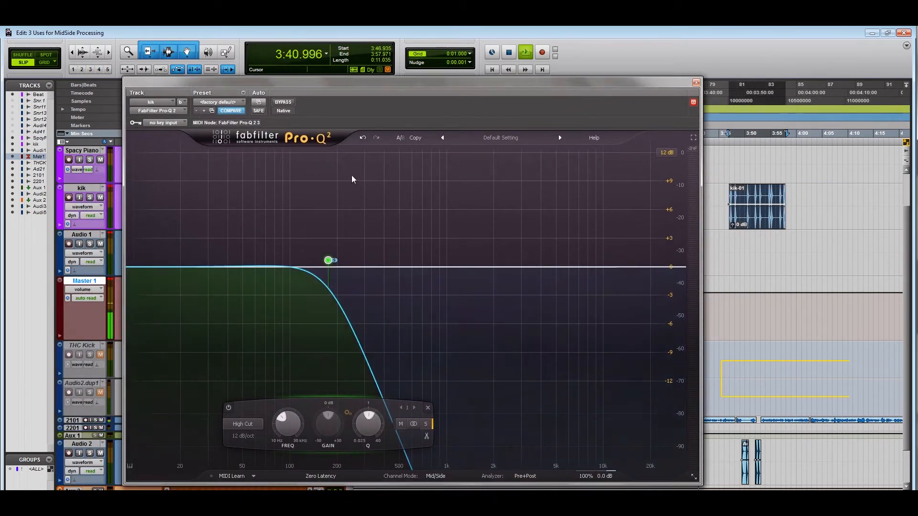
Compare the kik playback with its high-cut equalizer bypassed and active.
mouse_move(341, 246)
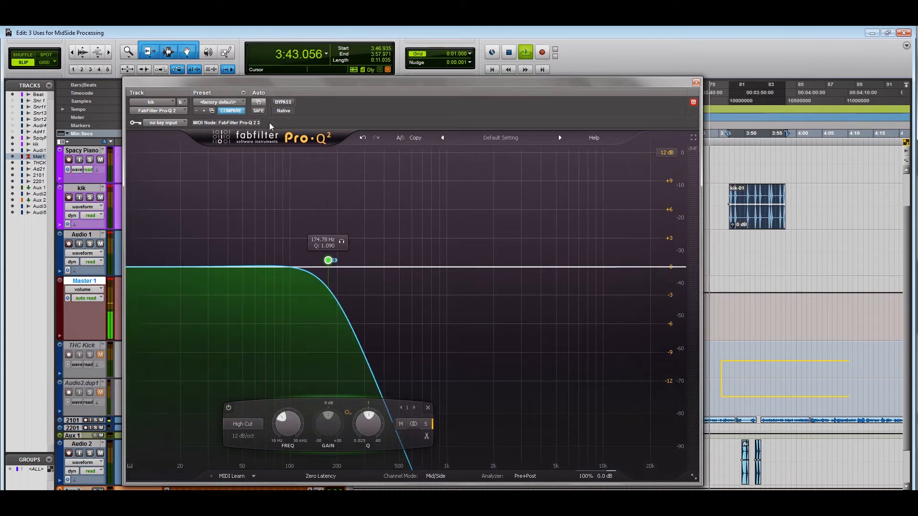
left_click(283, 103)
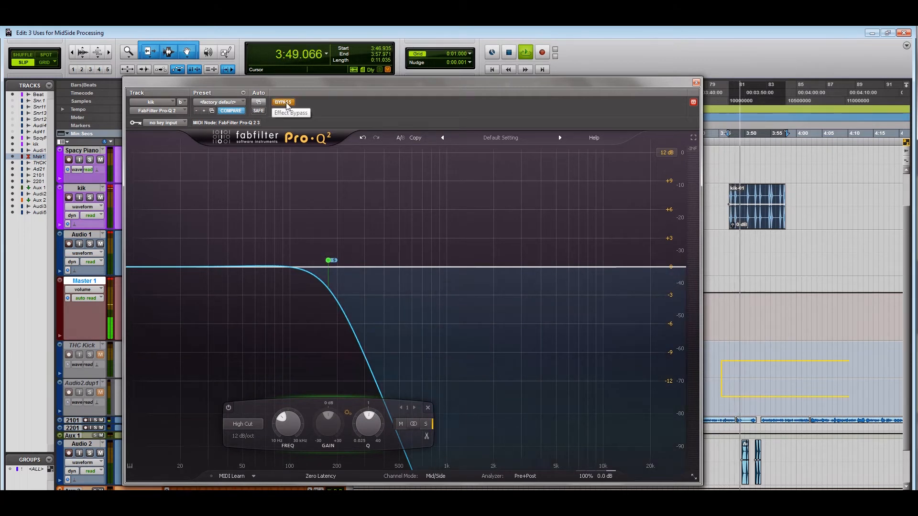
left_click(286, 103)
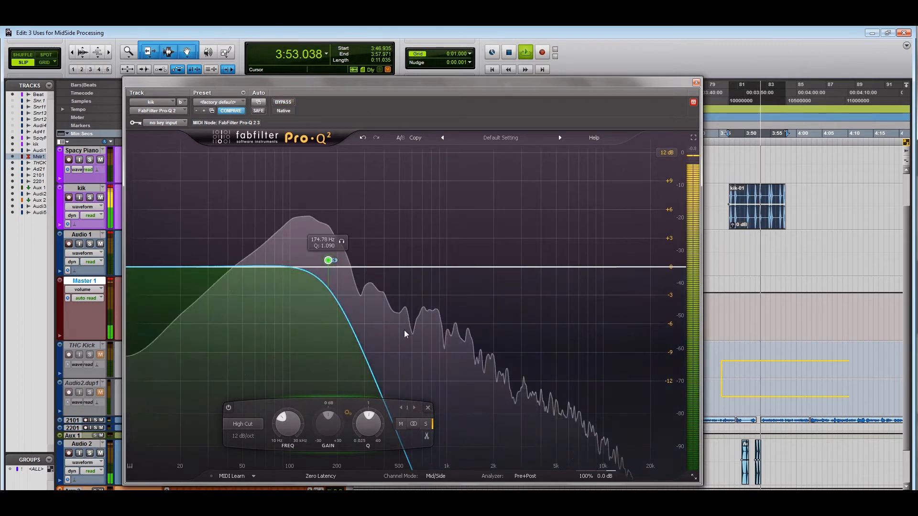
Close the high-cut equalizer on the kik track and open its second Pro-Q 2, placing the window in view.
left_click(695, 83)
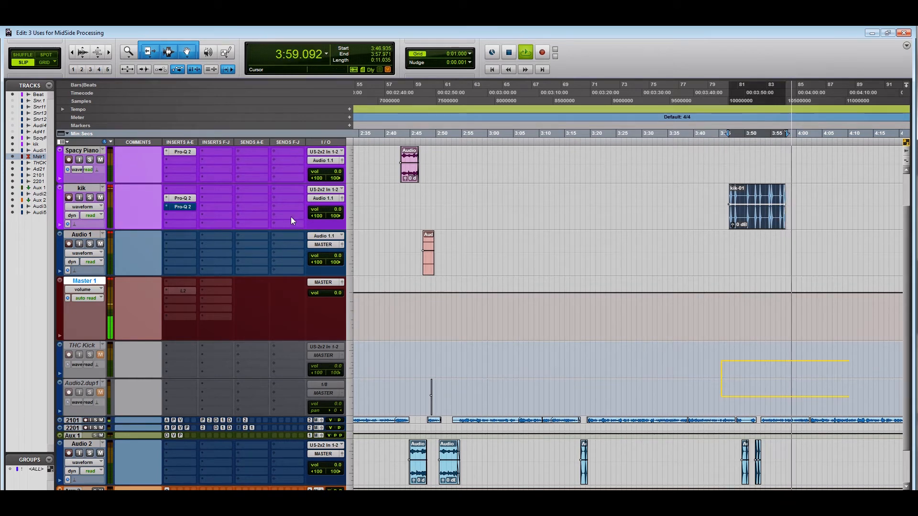
left_click(194, 211)
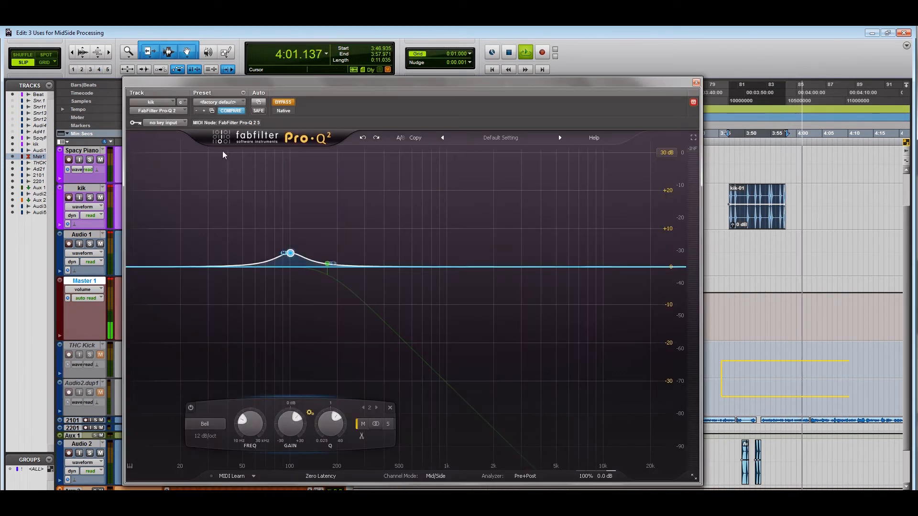
left_click_drag(286, 91, 306, 42)
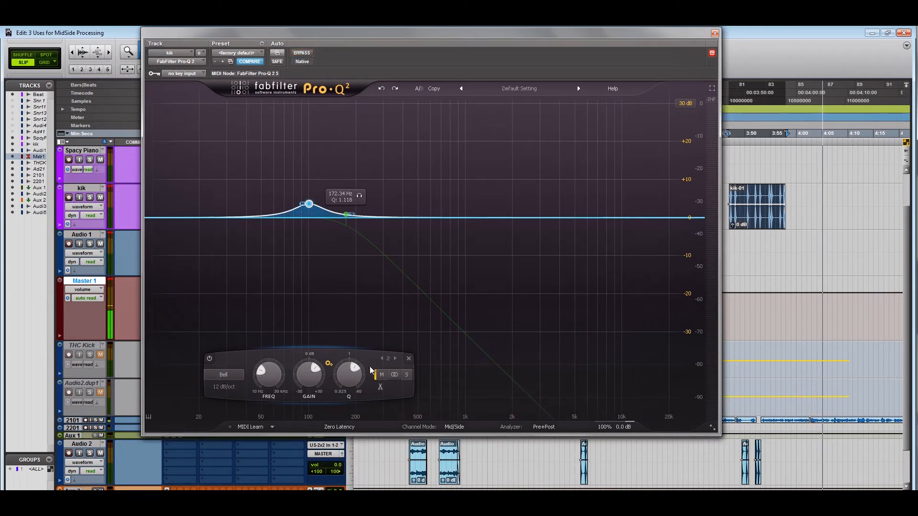
Try the 100 Hz bell band on the side channel, return it to mid, and demonstrate its gain control.
left_click(407, 374)
left_click(381, 375)
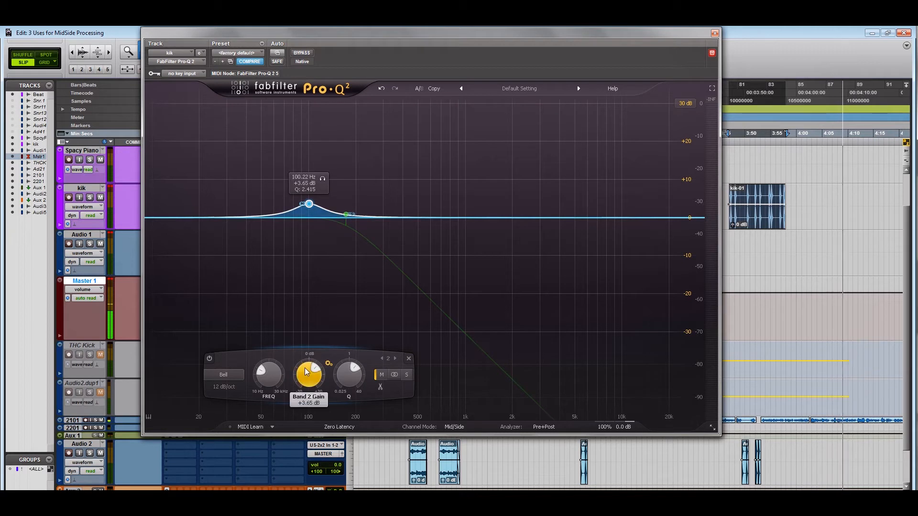
left_click_drag(307, 373, 307, 373)
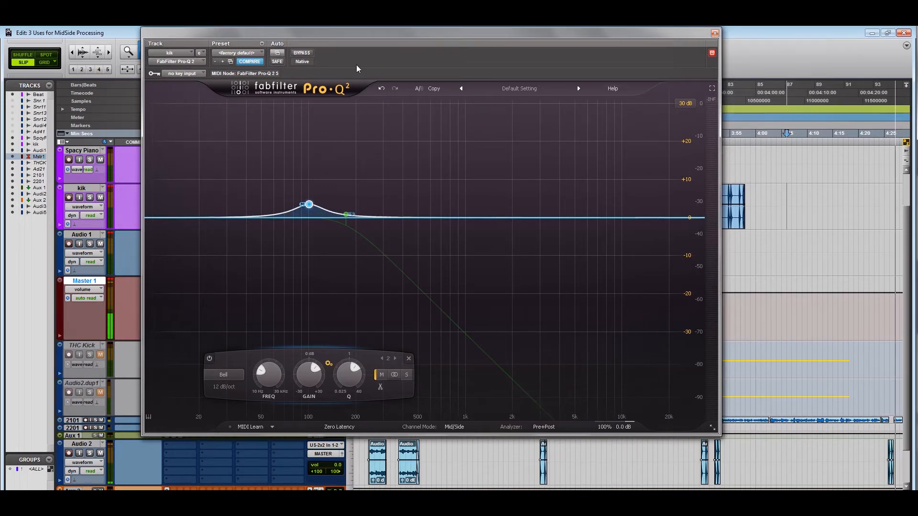
Close the kik equalizer and open the Pro-Q 2 on the Beat track, placing its window in view.
left_click_drag(409, 37, 583, 70)
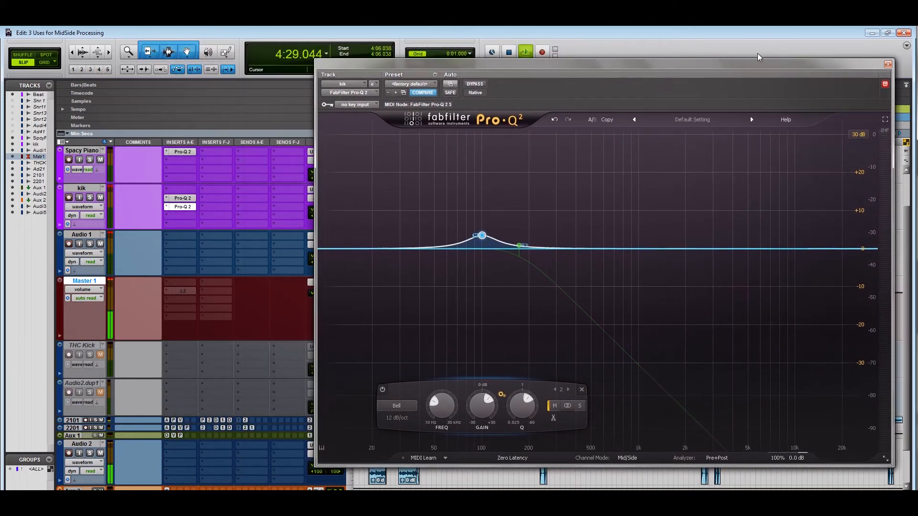
left_click(888, 64)
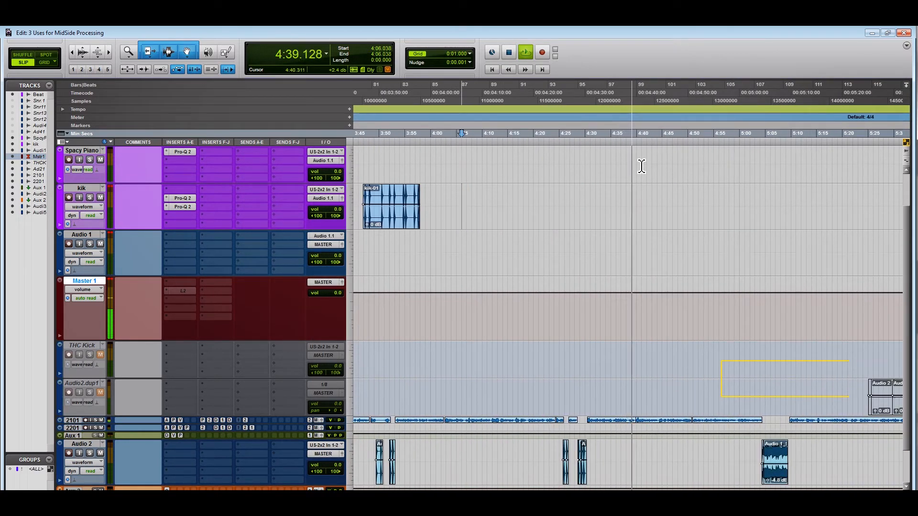
scroll(636, 180, "up", 1)
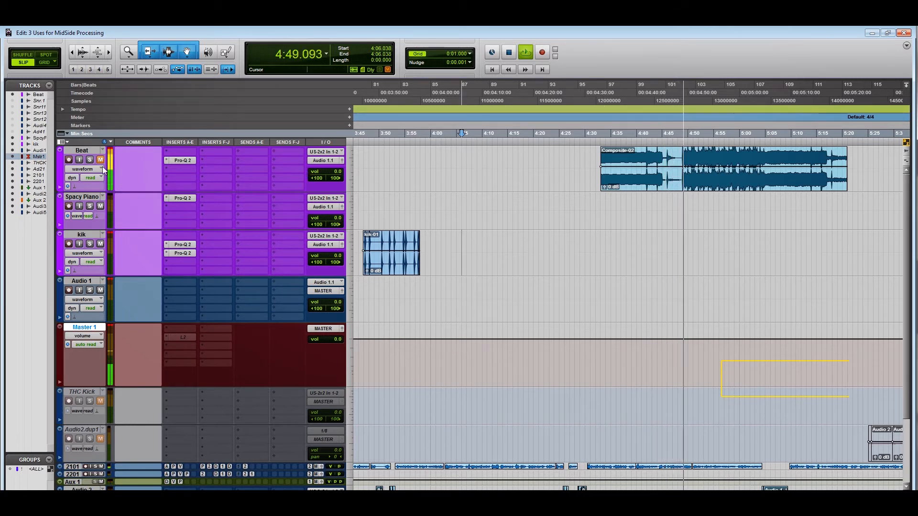
left_click(188, 161)
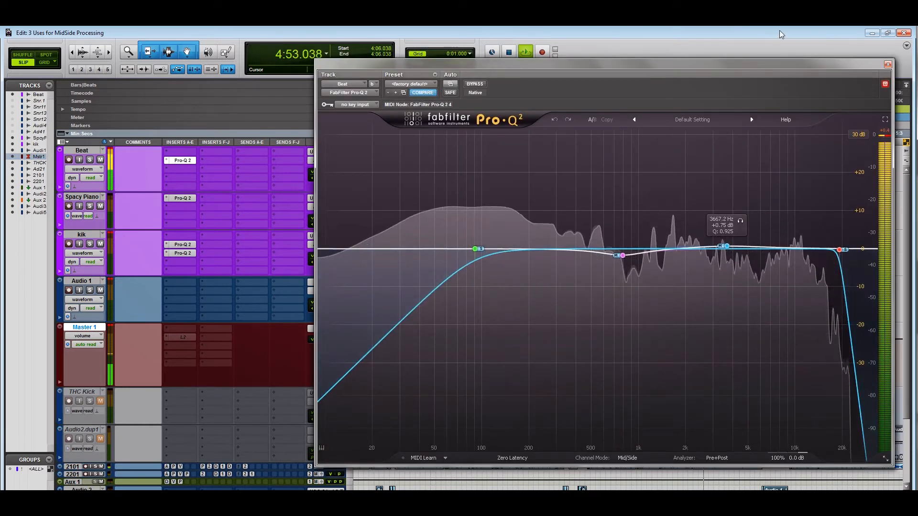
left_click_drag(847, 71, 682, 61)
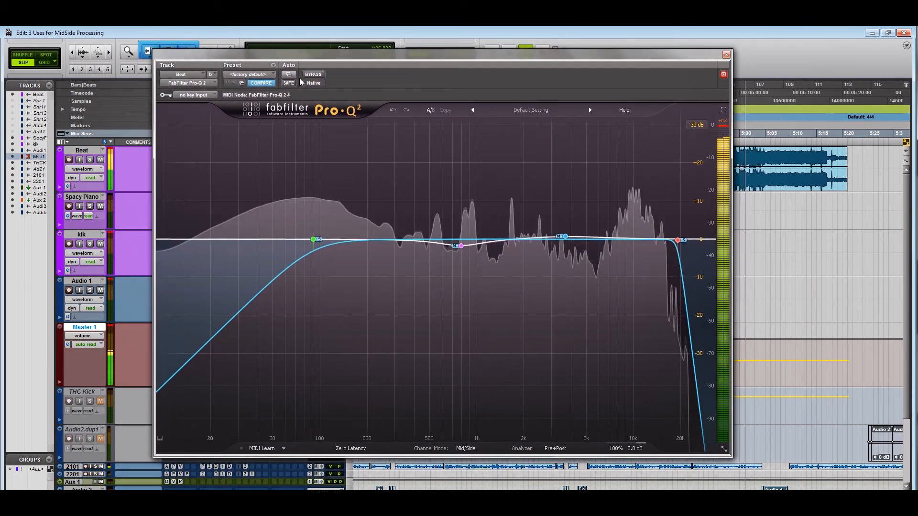
Compare the Beat playback with its equalizer bypassed and active.
left_click(313, 74)
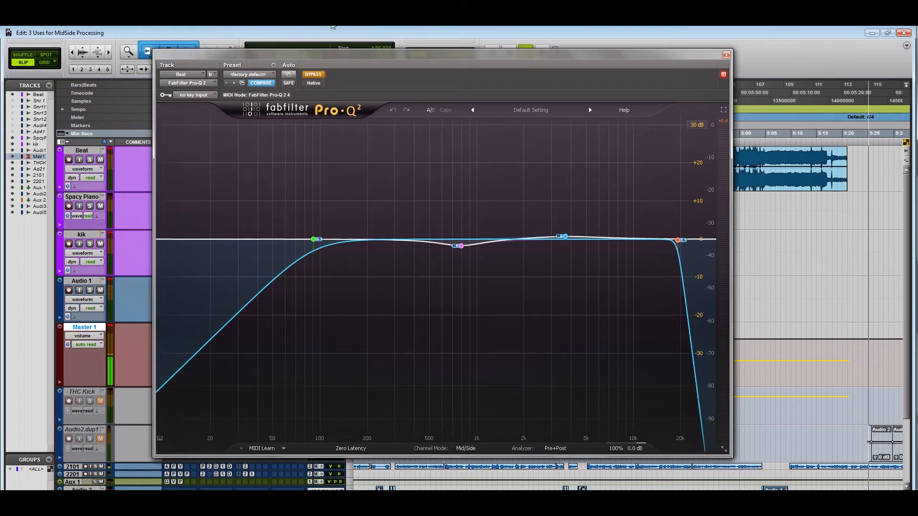
left_click(314, 75)
Try boosting the mid bell near 3.7 kHz to +20.09 dB, and undo the boost.
left_click(563, 236)
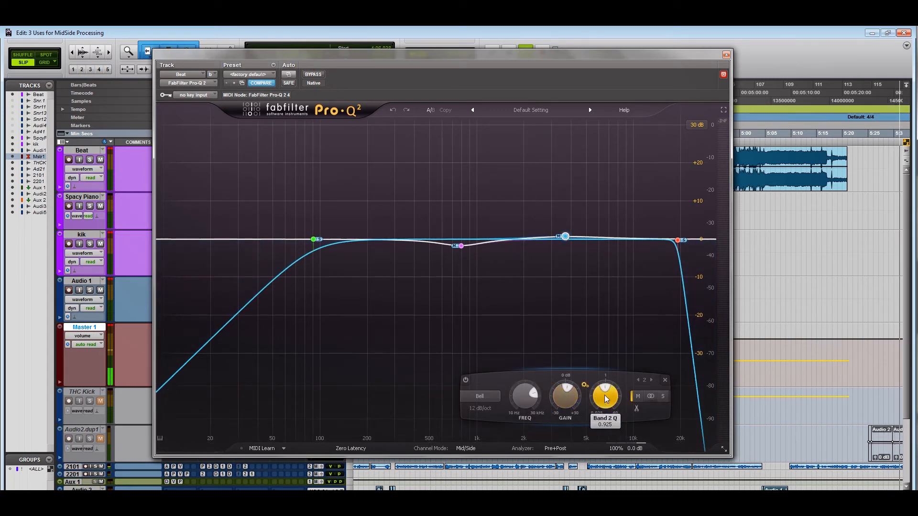
left_click_drag(566, 399, 572, 293)
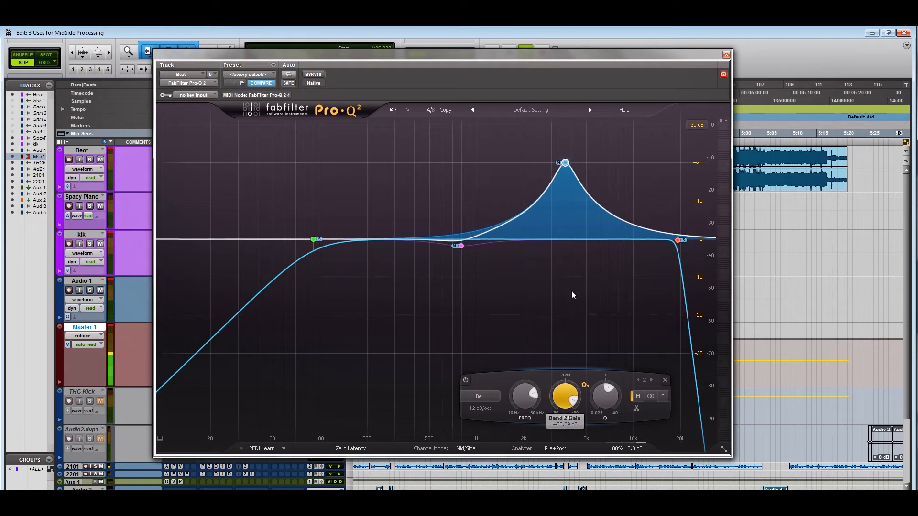
left_click(396, 109)
Try a different gain on the mid bell at 792 Hz, and undo the change.
left_click(460, 246)
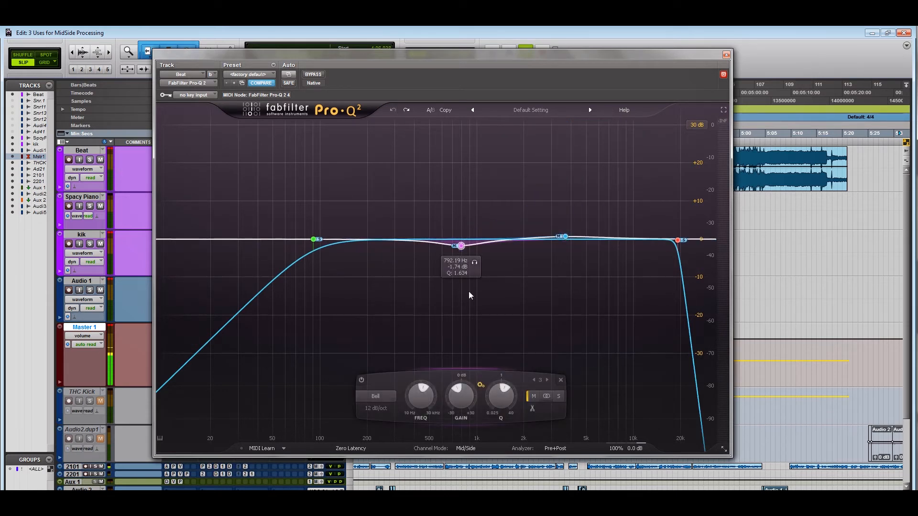
mouse_move(450, 399)
left_mouse_down()
mouse_move(445, 324)
mouse_move(448, 389)
left_mouse_up()
left_click(396, 112)
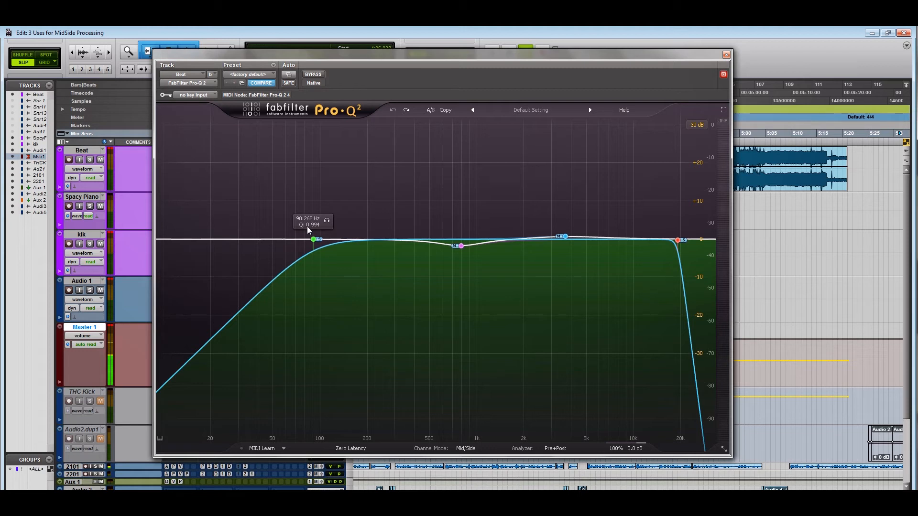
Set the side low-cut slope to 18 dB/oct and nudge the side low-cut and high-cut frequencies slightly higher.
left_click(312, 239)
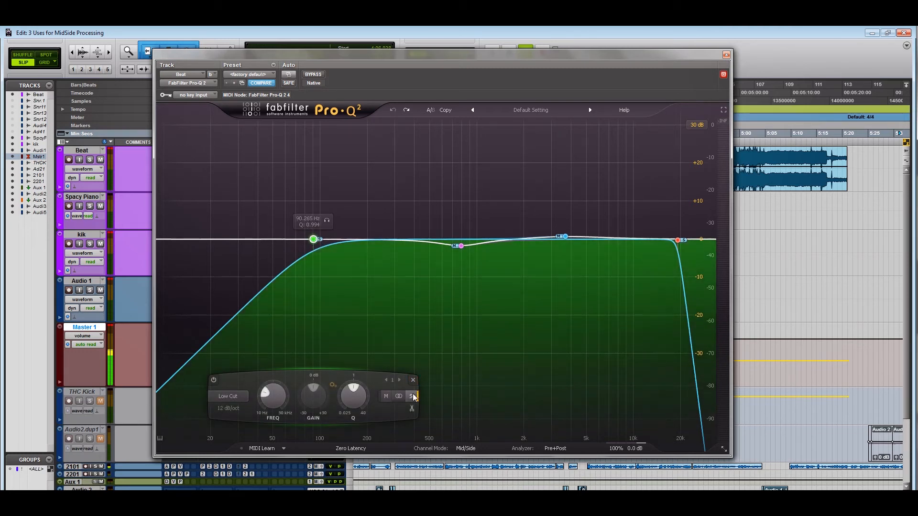
left_click(230, 409)
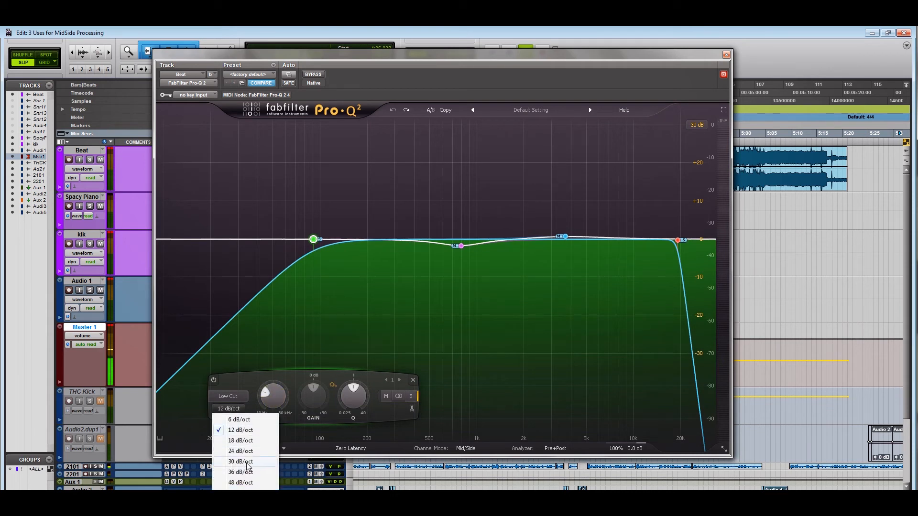
left_click(240, 440)
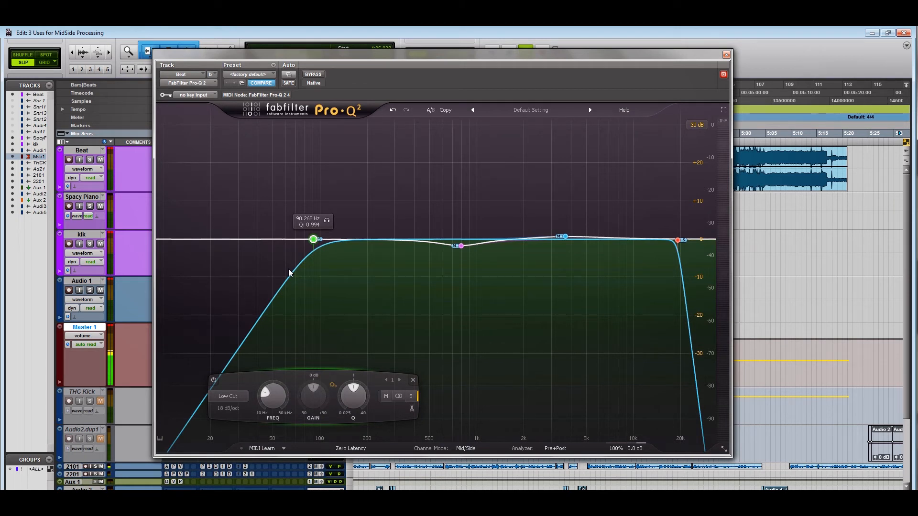
mouse_move(320, 246)
left_mouse_down()
mouse_move(274, 248)
mouse_move(320, 246)
left_mouse_up()
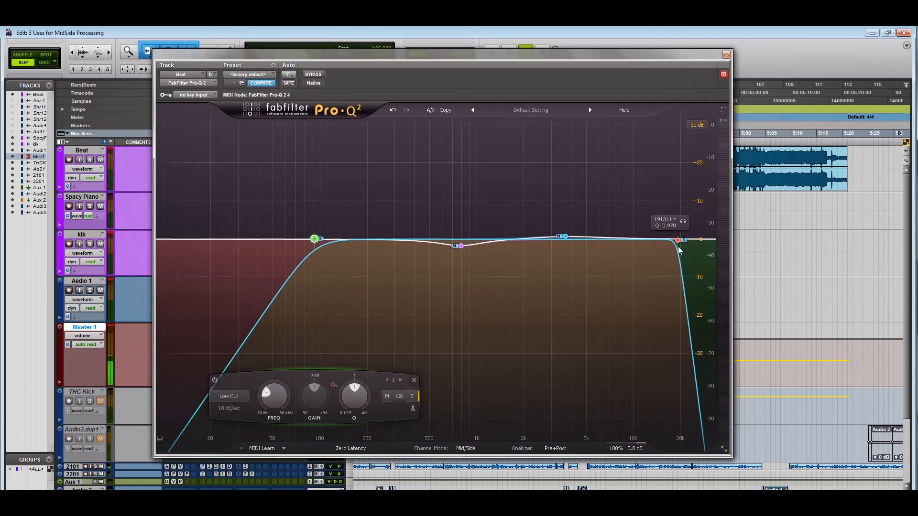
left_click_drag(679, 244, 683, 243)
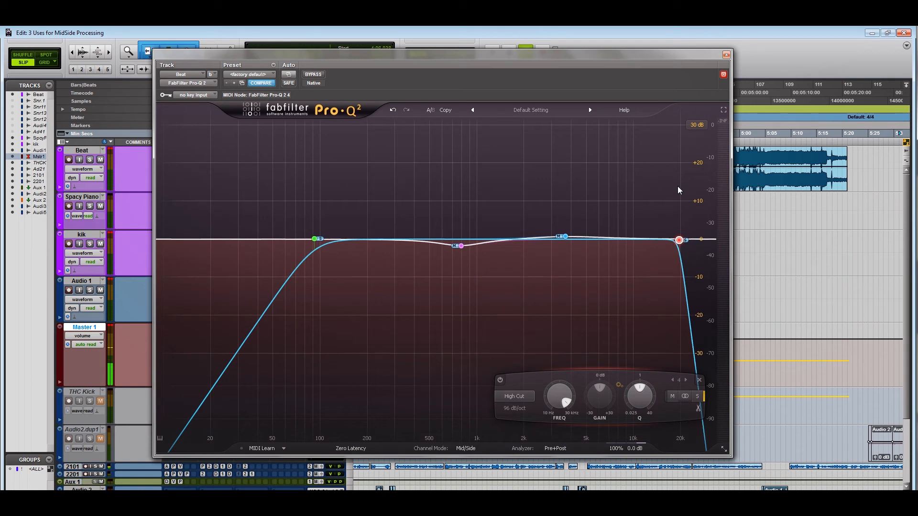
Move the Beat equalizer window aside and close it to view the lower tracks of the session.
left_click_drag(620, 59, 628, 74)
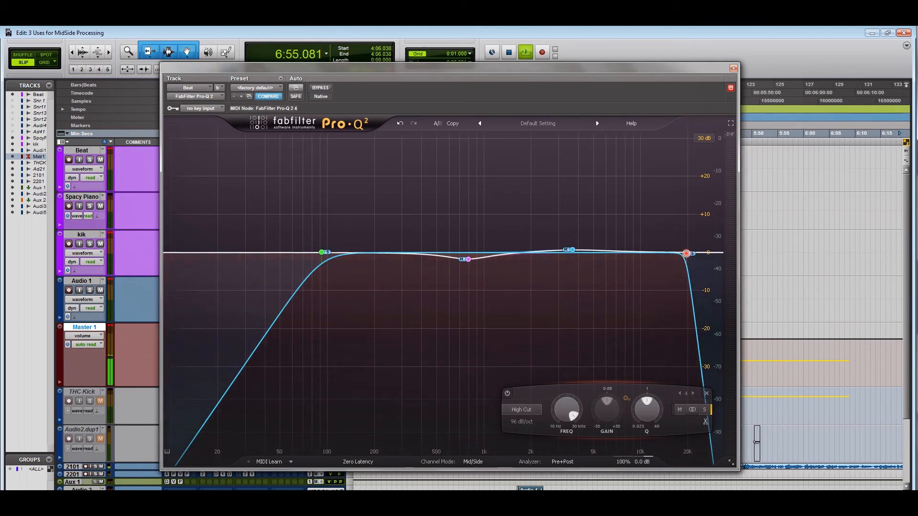
left_click_drag(490, 69, 341, 38)
scroll(754, 214, "down", 3)
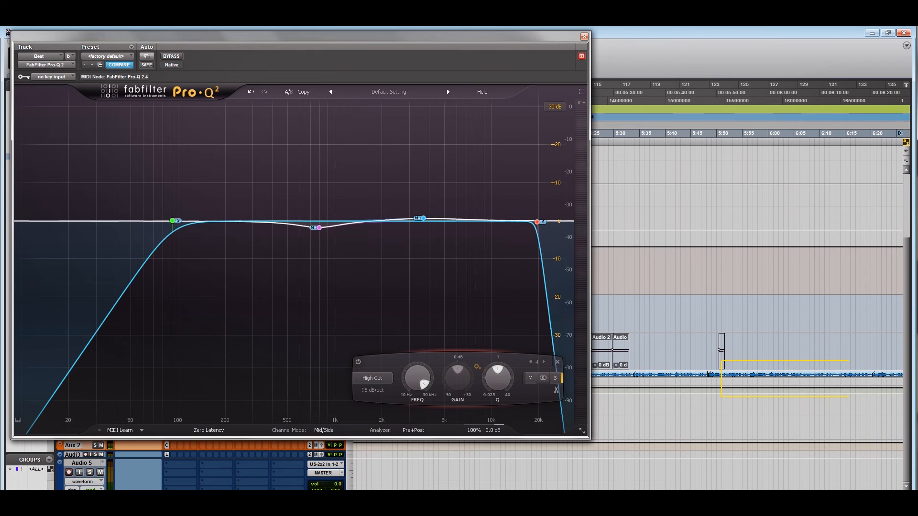
left_click(584, 36)
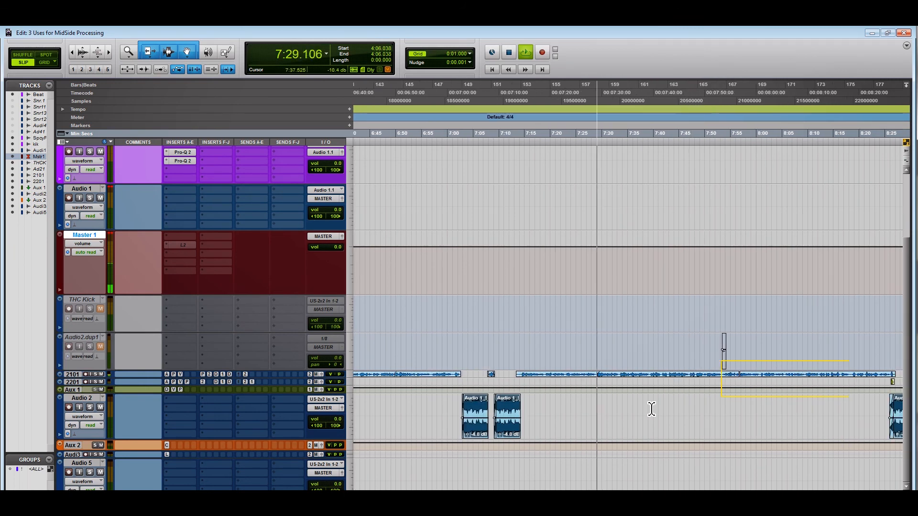
Reopen the Pro-Q 2 on the Beat track and raise the mid bell near 3.7 kHz to about +1.72 dB.
scroll(177, 189, "up", 3)
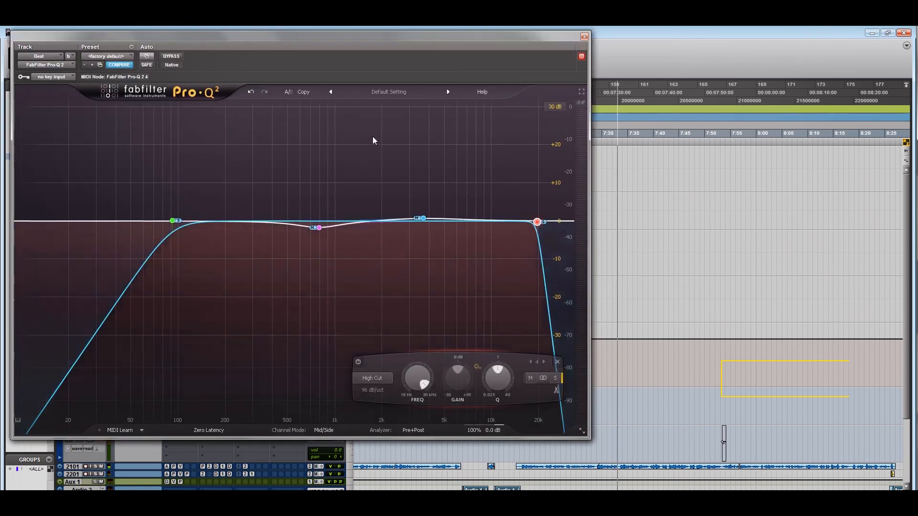
left_click(180, 161)
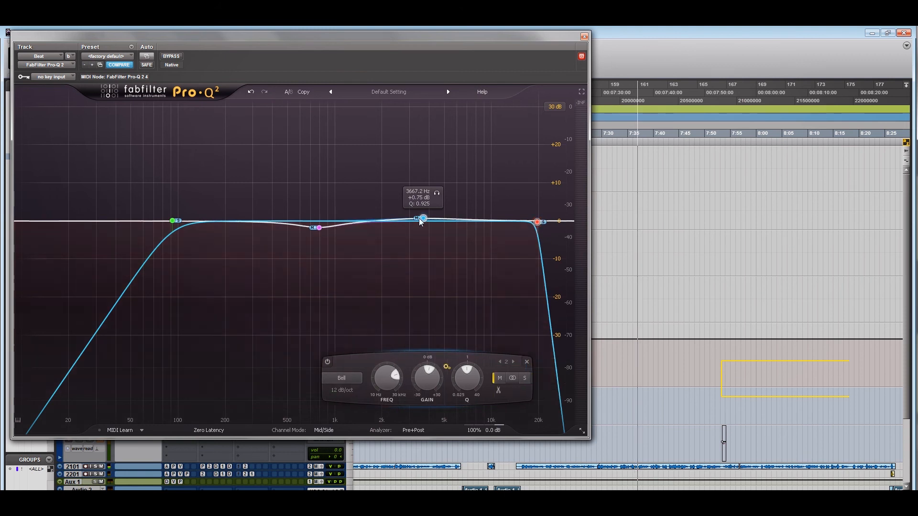
left_click_drag(423, 377, 415, 240)
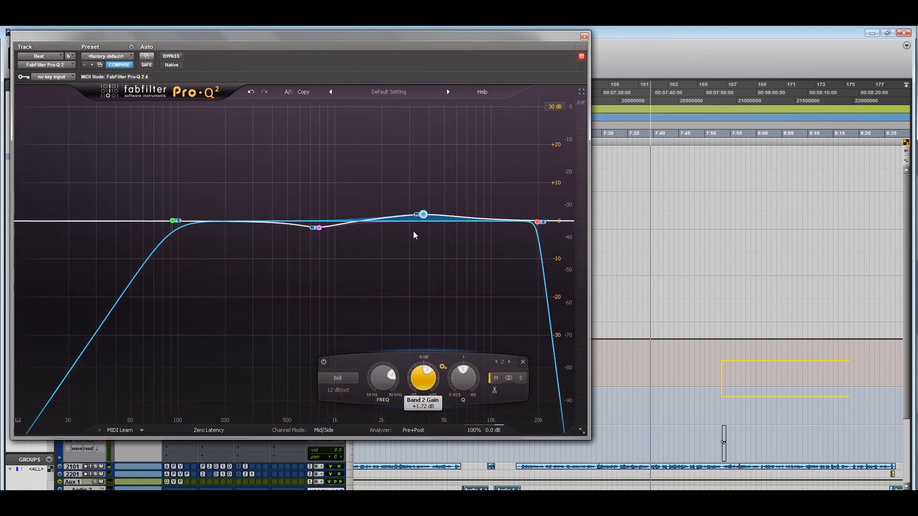
Shift the 792 Hz mid bell cut down between 200 and 500 Hz, deepen it, adjust its Q, and reposition the plug-in window.
left_click(318, 227)
mouse_move(319, 380)
left_mouse_down()
mouse_move(320, 407)
mouse_move(320, 388)
left_mouse_up()
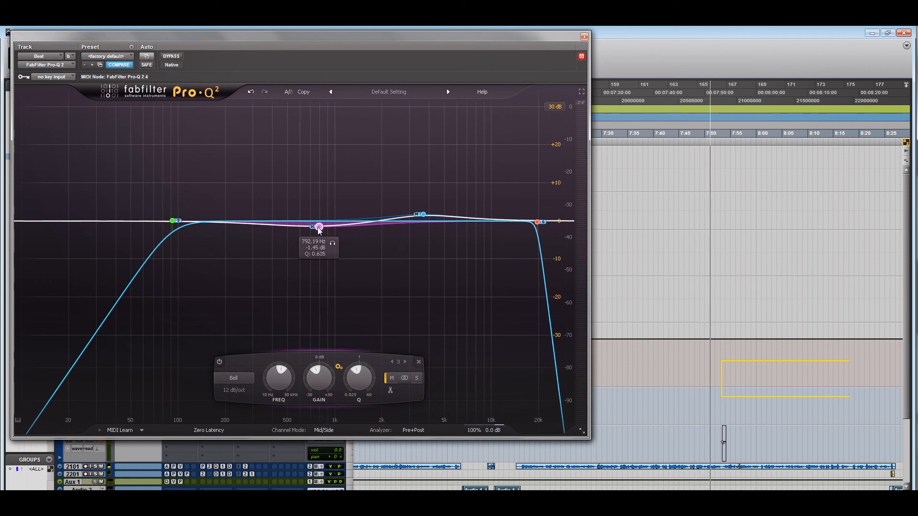
left_click_drag(318, 232, 259, 256)
mouse_move(299, 379)
left_mouse_down()
mouse_move(297, 401)
mouse_move(258, 369)
mouse_move(309, 388)
left_mouse_up()
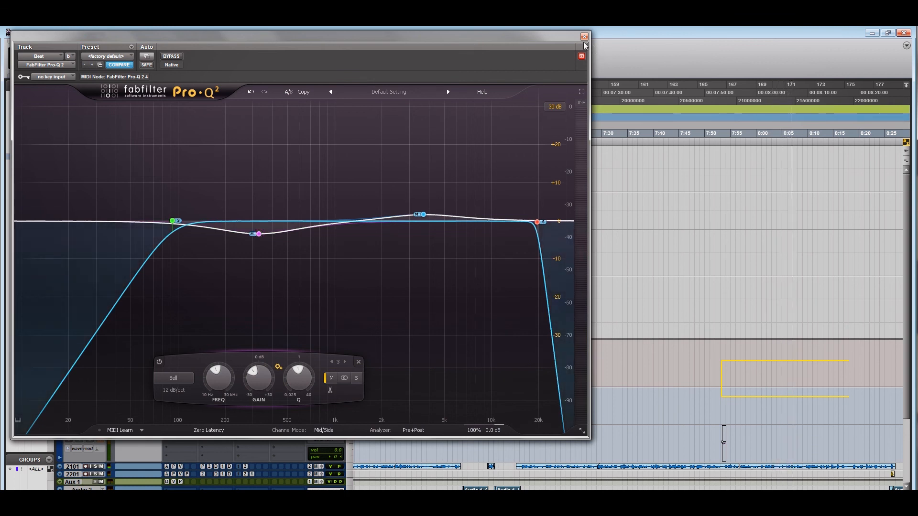
left_click_drag(546, 40, 731, 93)
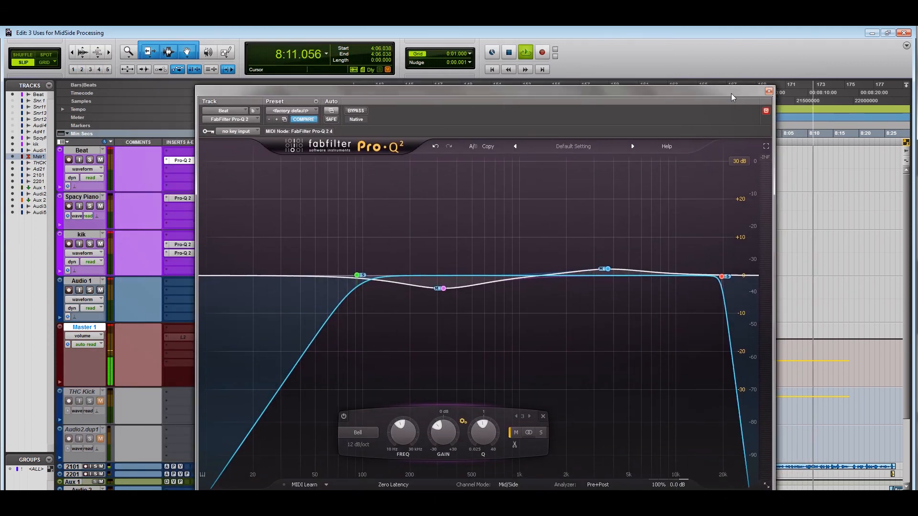